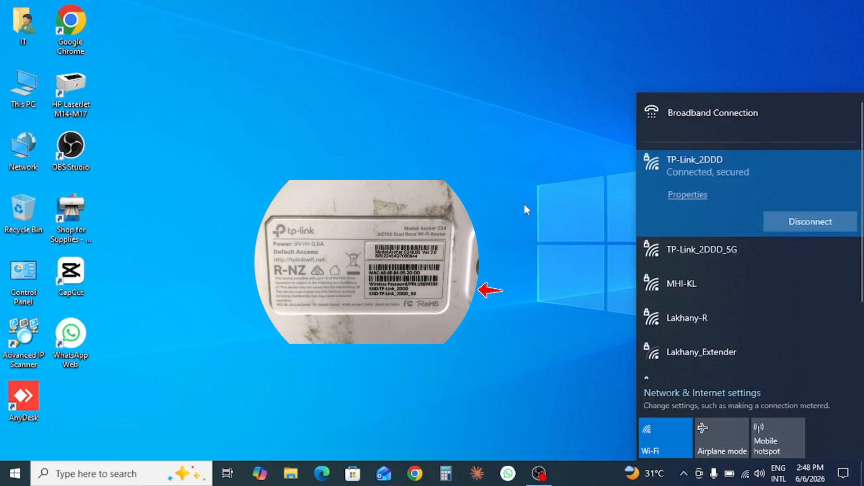
Close the Windows Wi-Fi network list.
{"action": "left_click", "coordinate": [525, 205]}
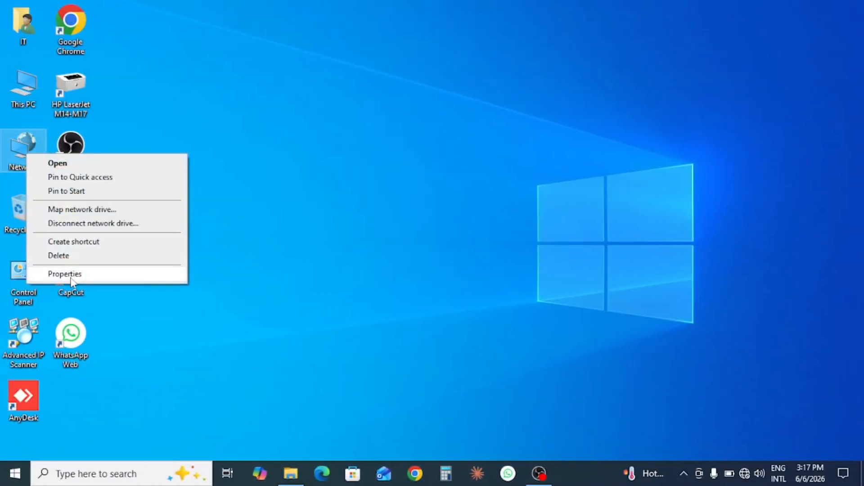
Check that Ethernet shows connected to TP-Link_5G, close both network windows, and launch Chrome.
{"action": "left_click", "coordinate": [65, 274]}
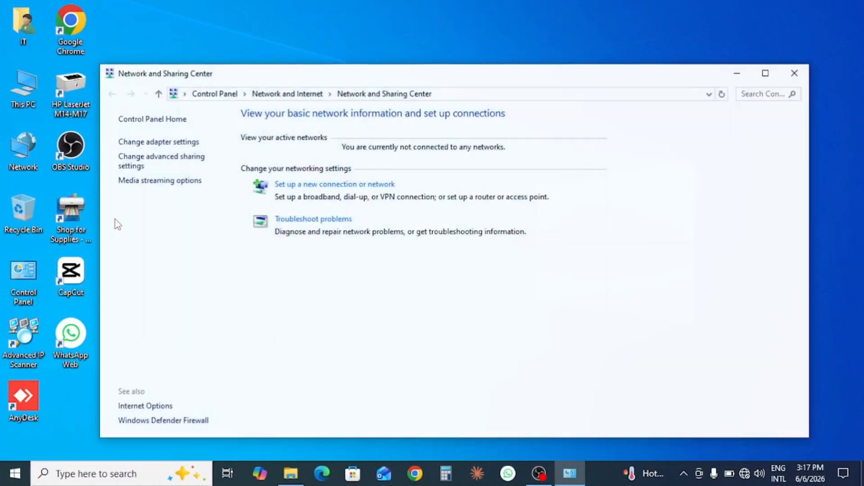
{"action": "left_click", "coordinate": [163, 142]}
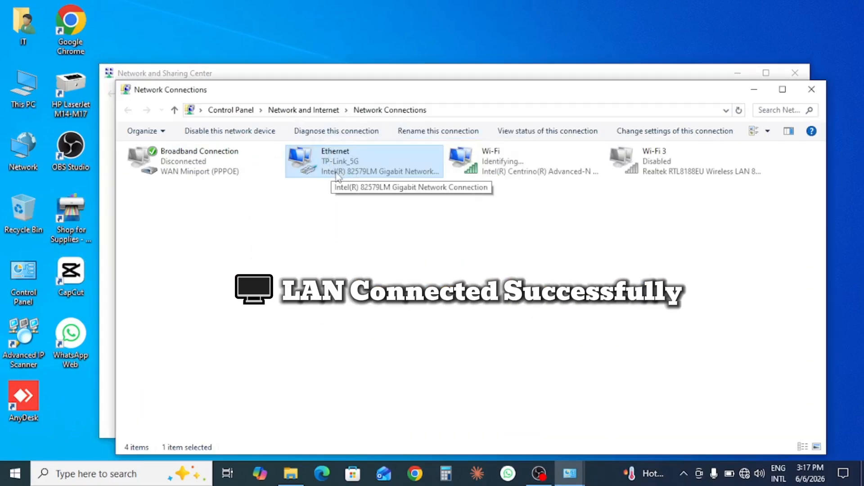
{"action": "left_click", "coordinate": [818, 90]}
{"action": "left_click", "coordinate": [795, 73]}
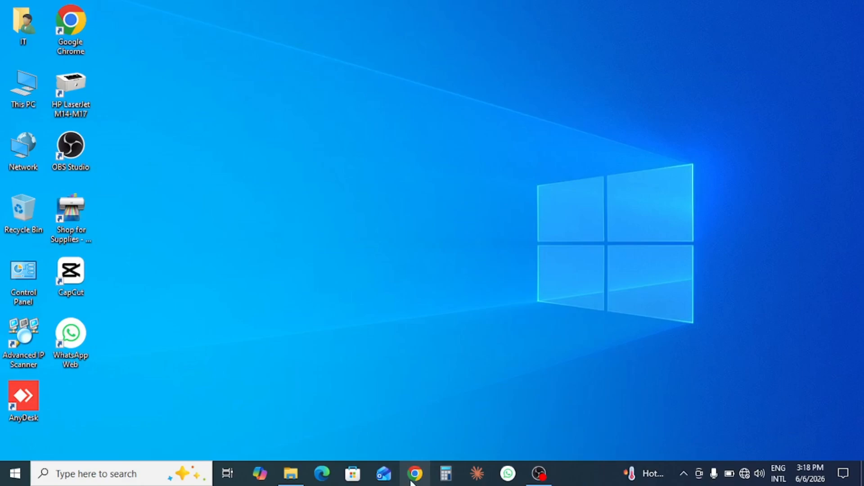
{"action": "left_click", "coordinate": [412, 481]}
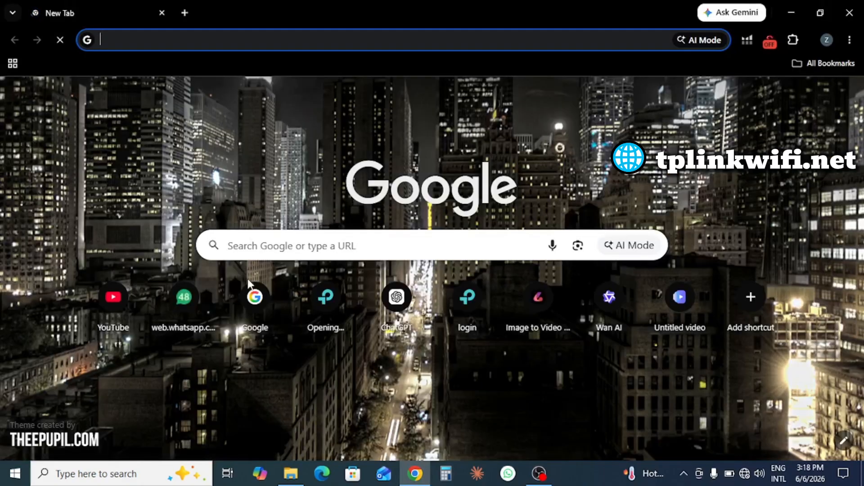
On the 192.168.0.1 login page, enter and confirm a new administrator password, then begin quick setup.
{"action": "left_click", "coordinate": [341, 308]}
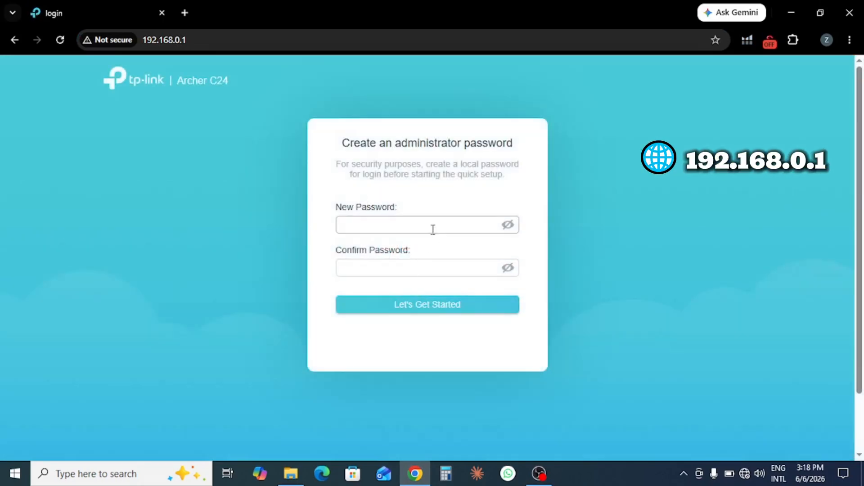
{"action": "left_click", "coordinate": [434, 225]}
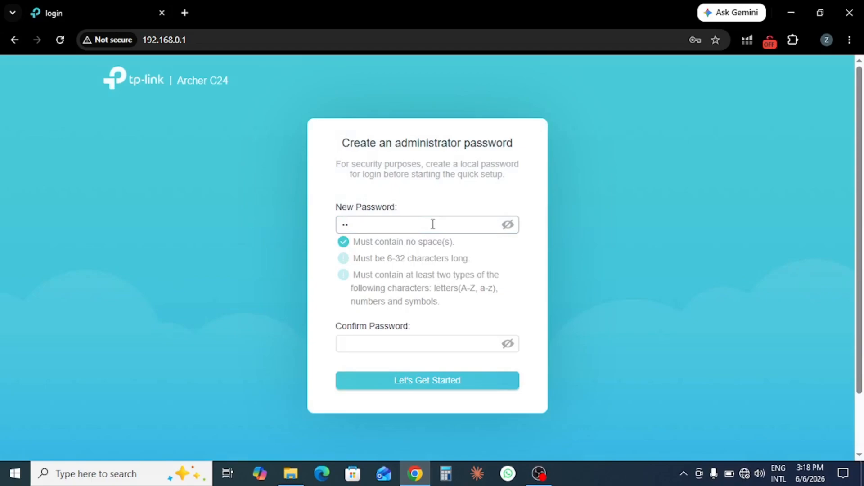
{"action": "type", "text": "•"}
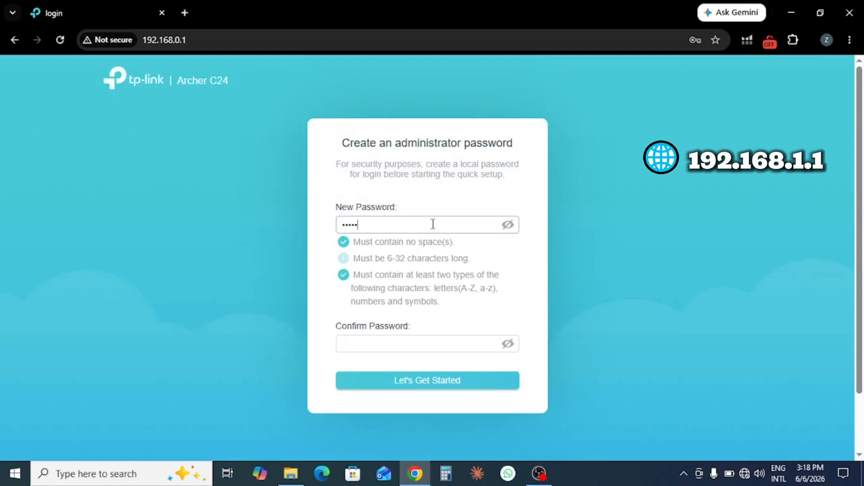
{"action": "key", "text": "BackSpace"}
{"action": "key", "text": "BackSpace"}
{"action": "key", "text": "BackSpace"}
{"action": "key", "text": "BackSpace"}
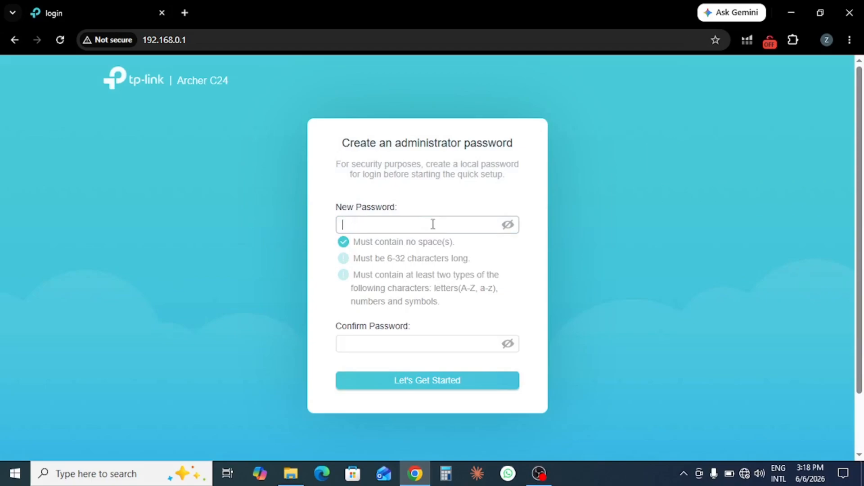
{"action": "type", "text": "•••••••"}
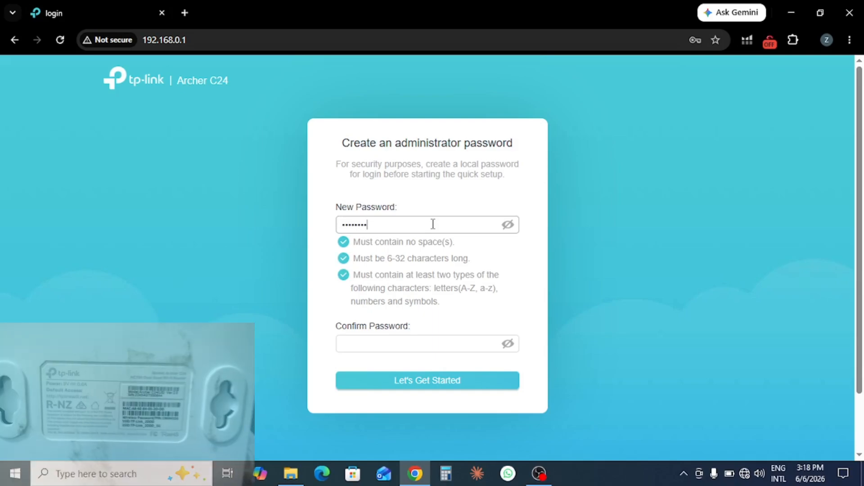
{"action": "left_click", "coordinate": [507, 226]}
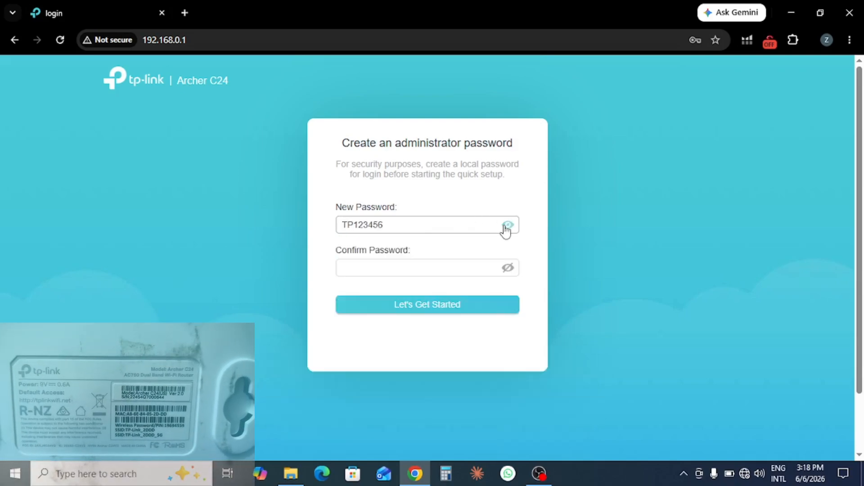
{"action": "left_click", "coordinate": [433, 273]}
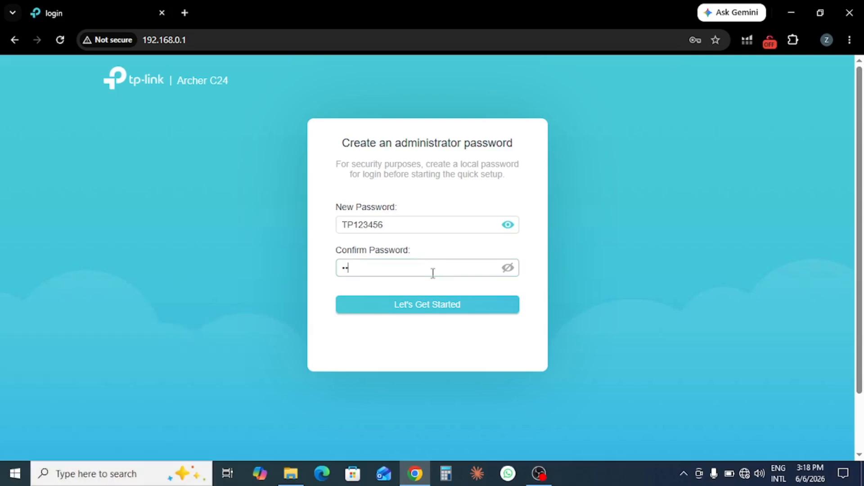
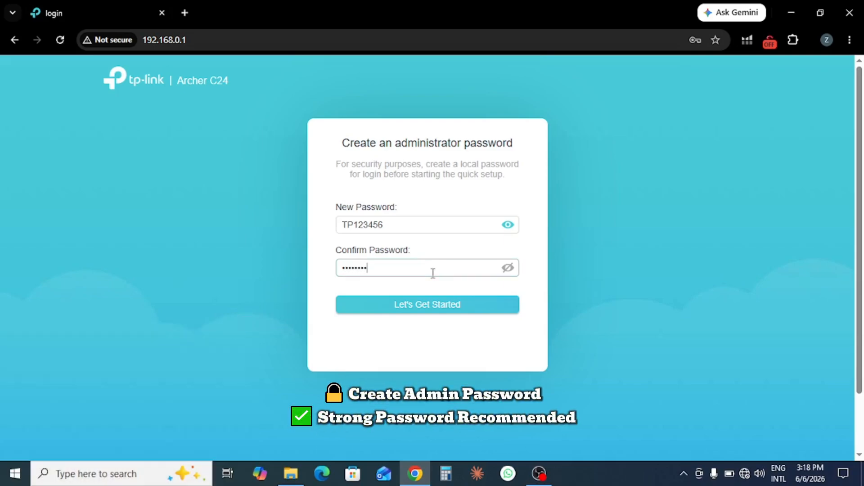
{"action": "left_click", "coordinate": [509, 269]}
{"action": "left_click", "coordinate": [440, 309]}
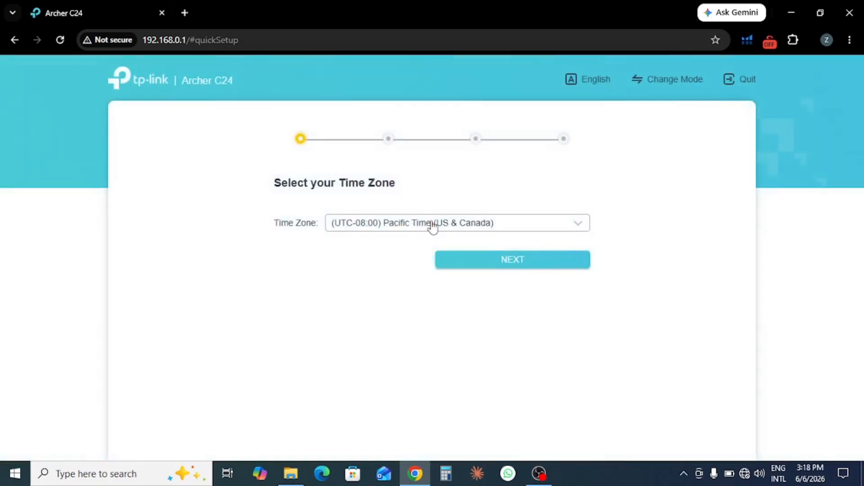
Set the quick setup time zone to Karachi (UTC+05:00).
{"action": "left_click", "coordinate": [482, 227]}
{"action": "scroll", "coordinate": [455, 310], "scroll_direction": "down", "scroll_amount": 5}
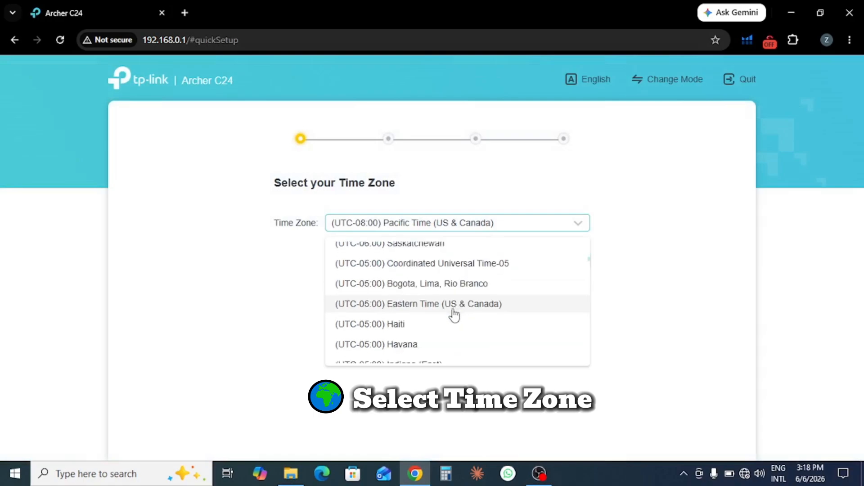
{"action": "scroll", "coordinate": [421, 345], "scroll_direction": "down", "scroll_amount": 15}
{"action": "left_click", "coordinate": [417, 320]}
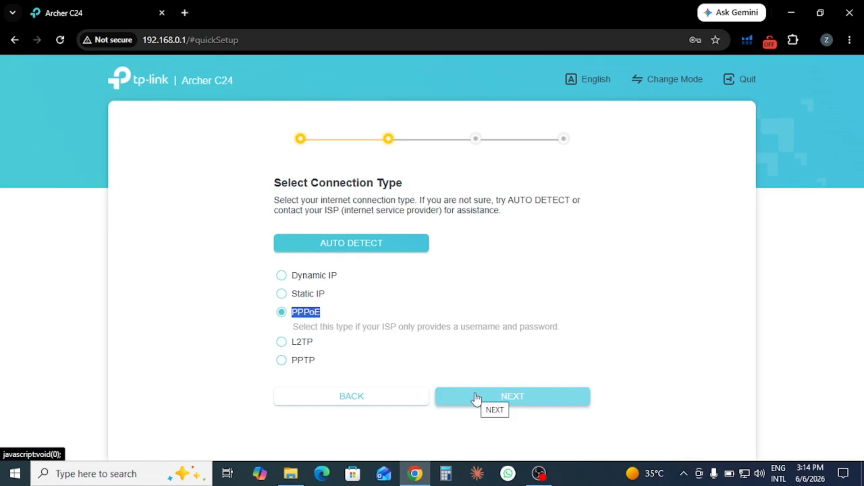
Choose the Dynamic IP connection type and keep the default MAC address.
{"action": "left_click", "coordinate": [475, 398]}
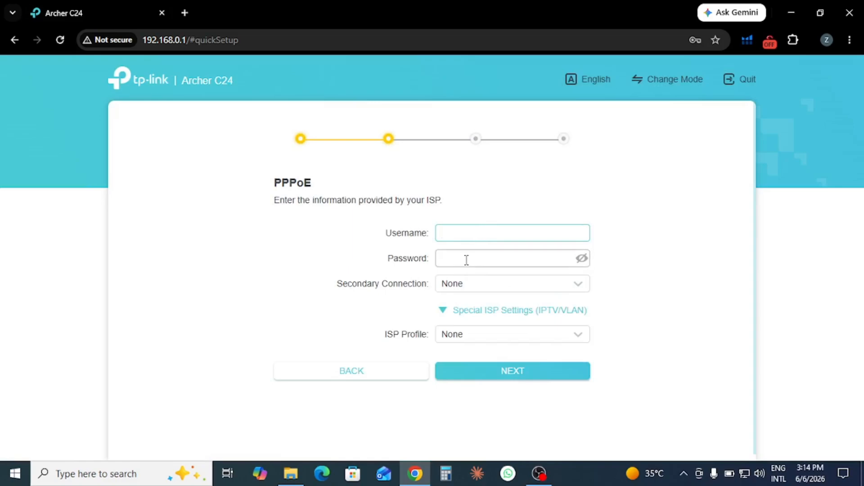
{"action": "left_click", "coordinate": [466, 259]}
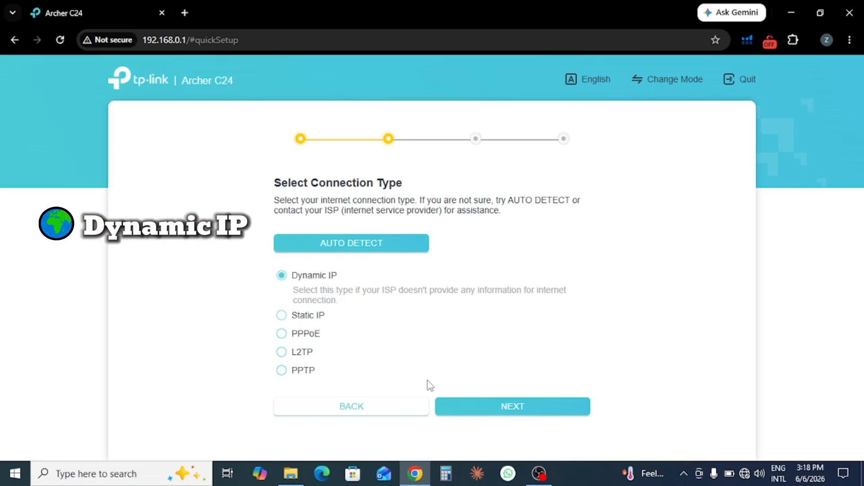
{"action": "double_click", "coordinate": [473, 408]}
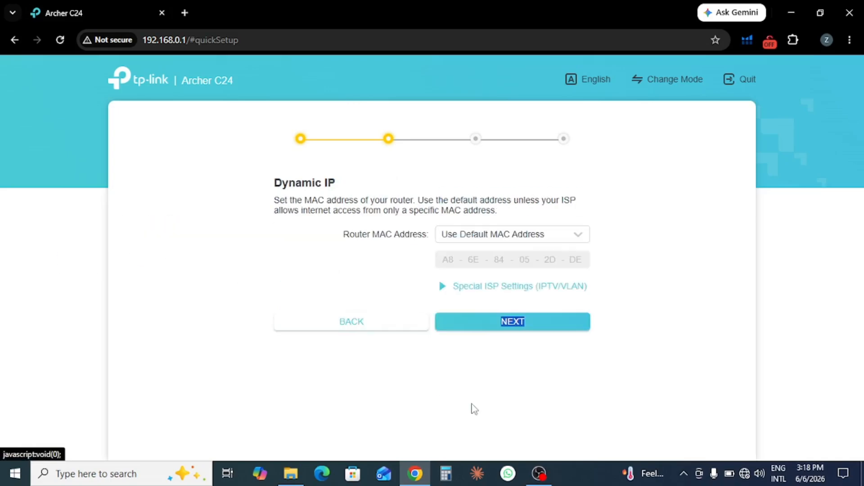
{"action": "left_click", "coordinate": [506, 327]}
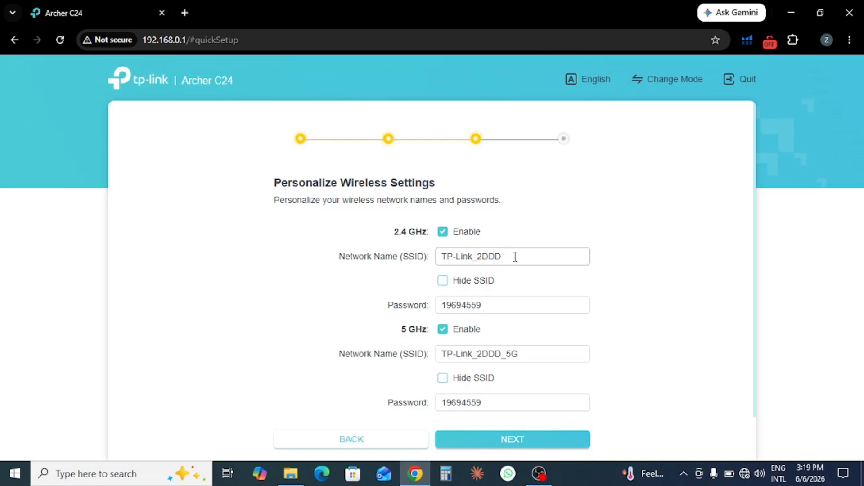
Replace the 2.4 GHz Wi-Fi password with a new password.
{"action": "left_click", "coordinate": [514, 306]}
{"action": "double_click", "coordinate": [514, 312]}
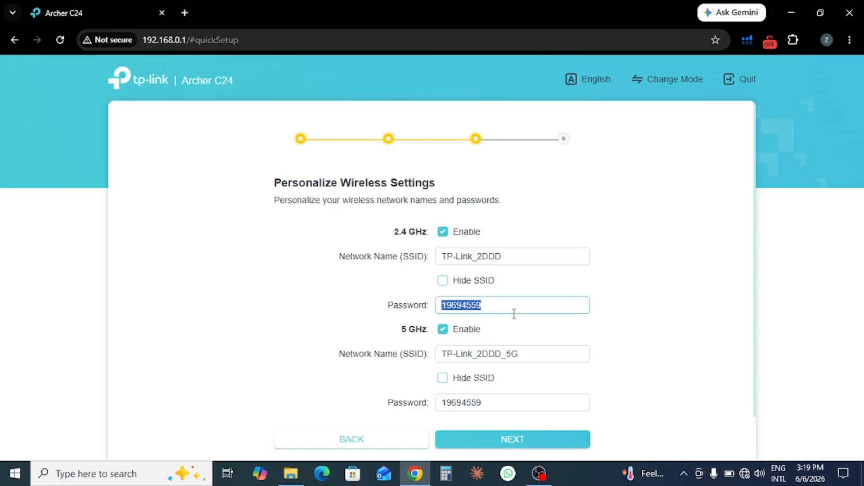
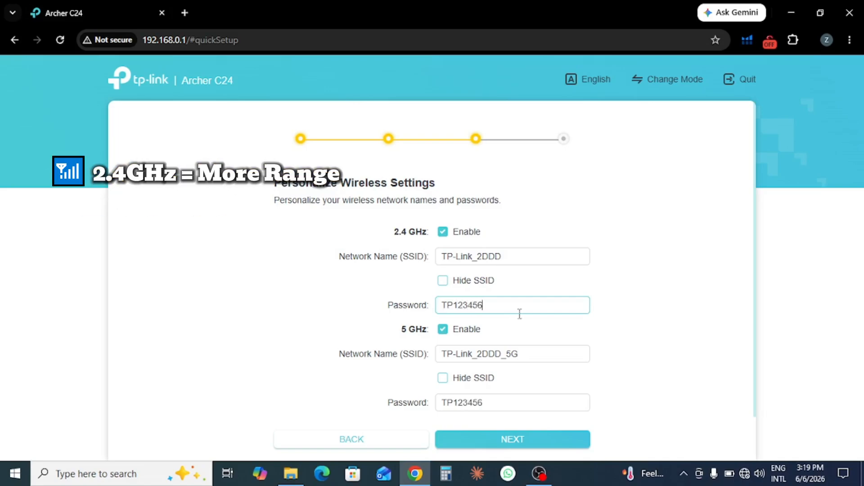
Review TP-Link_2DDD and TP-Link_2DDD_5G settings on Confirm Settings and apply them.
{"action": "scroll", "coordinate": [527, 338], "scroll_direction": "down", "scroll_amount": 1}
{"action": "left_click", "coordinate": [518, 386]}
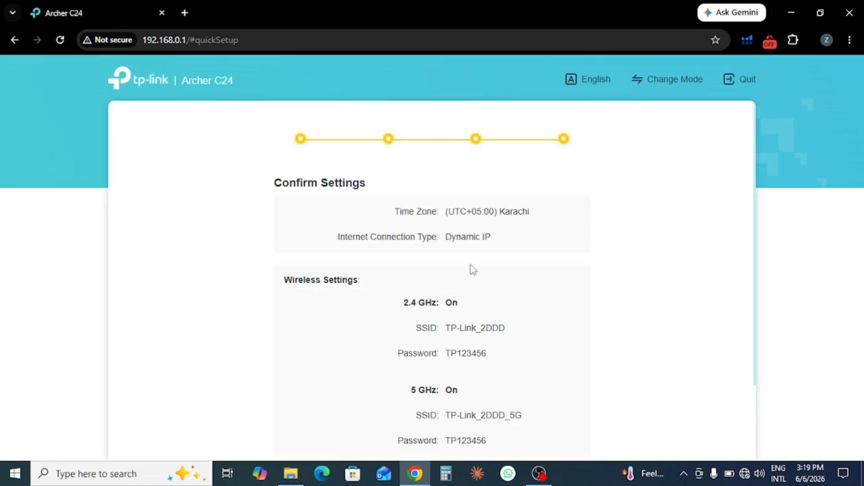
{"action": "scroll", "coordinate": [466, 252], "scroll_direction": "down", "scroll_amount": 2}
{"action": "left_click", "coordinate": [508, 392]}
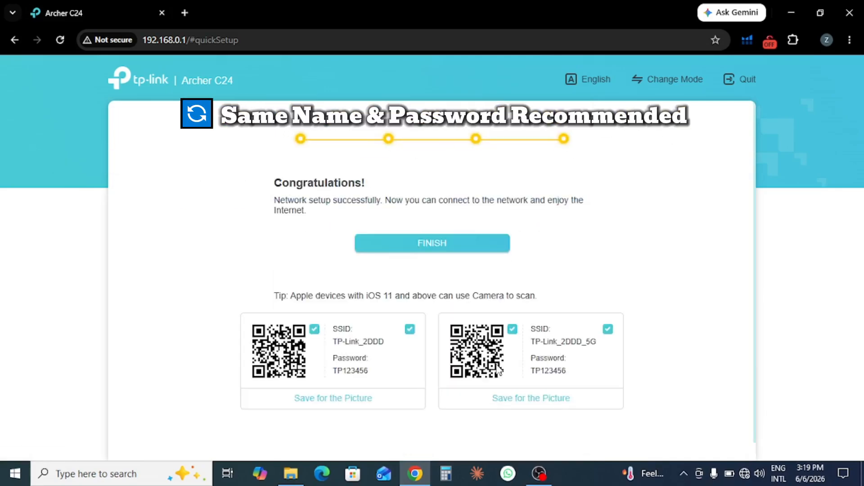
Finish quick setup to reach the Network Map showing a Dynamic IP internet connection.
{"action": "left_click", "coordinate": [440, 242]}
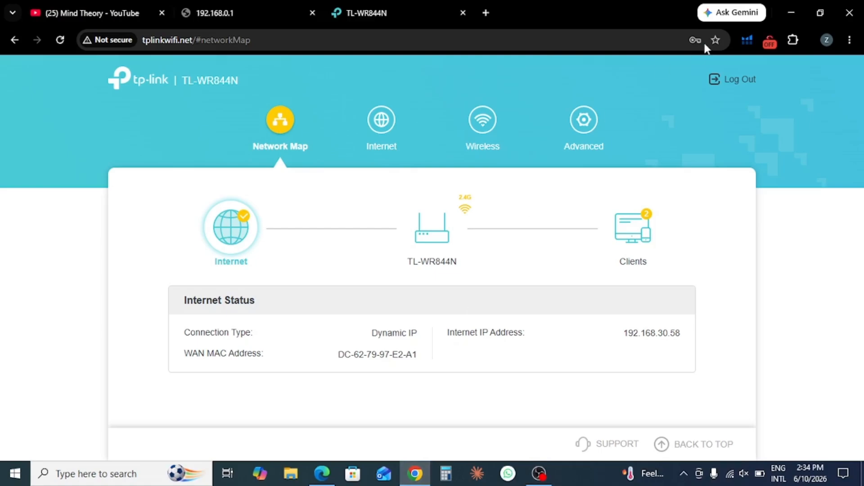
Under Advanced > Network > Internet, set MAC Clone to Use Custom MAC Address and select its field.
{"action": "left_click", "coordinate": [593, 133]}
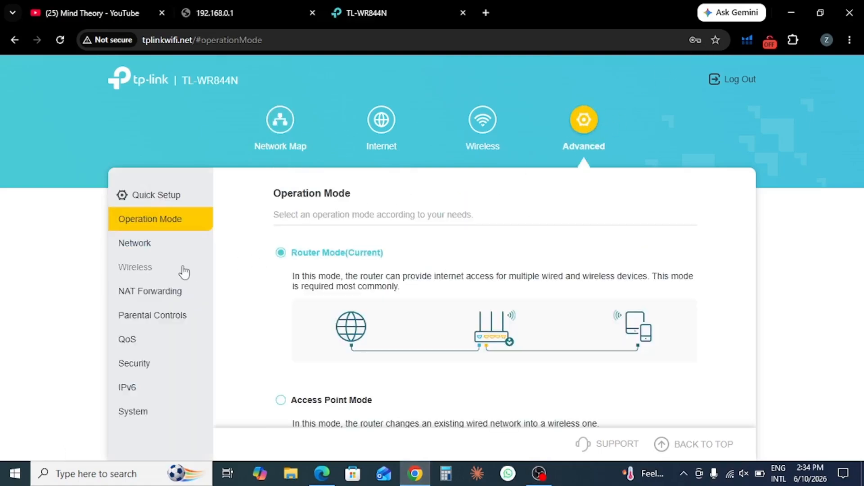
{"action": "left_click", "coordinate": [166, 252]}
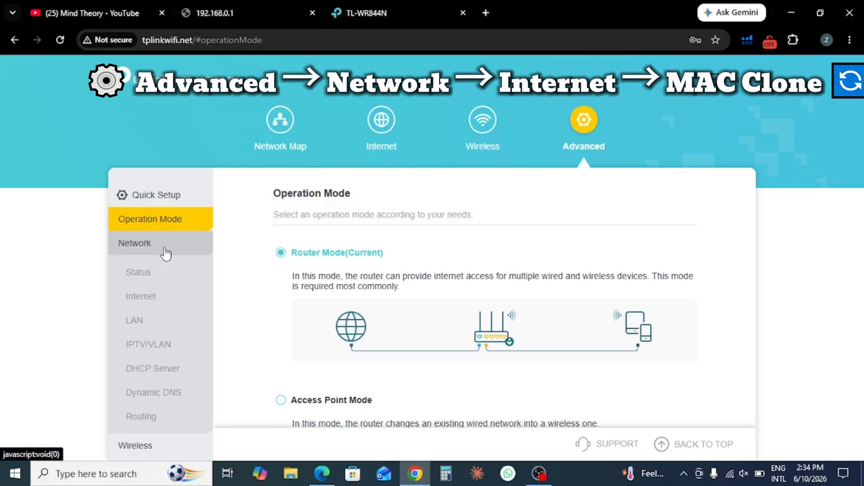
{"action": "left_click", "coordinate": [148, 300]}
{"action": "scroll", "coordinate": [721, 301], "scroll_direction": "down", "scroll_amount": 3}
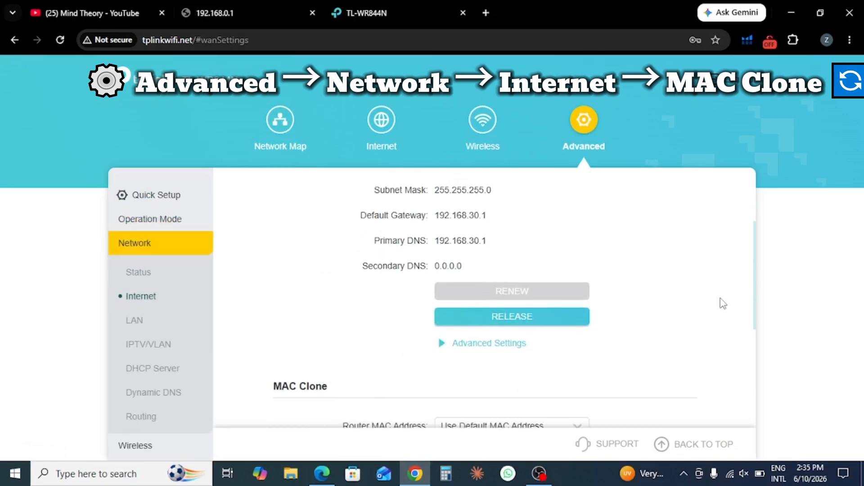
{"action": "scroll", "coordinate": [722, 302], "scroll_direction": "down", "scroll_amount": 3}
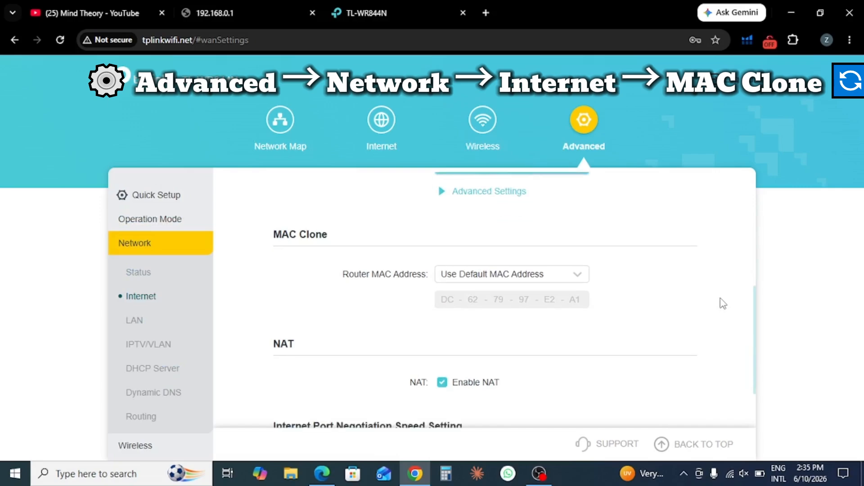
{"action": "left_click", "coordinate": [579, 277]}
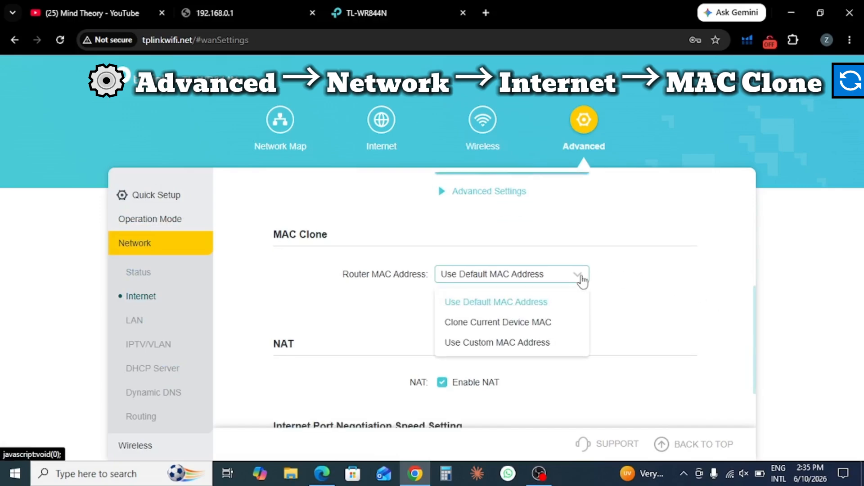
{"action": "left_click", "coordinate": [531, 345]}
{"action": "left_click", "coordinate": [443, 305]}
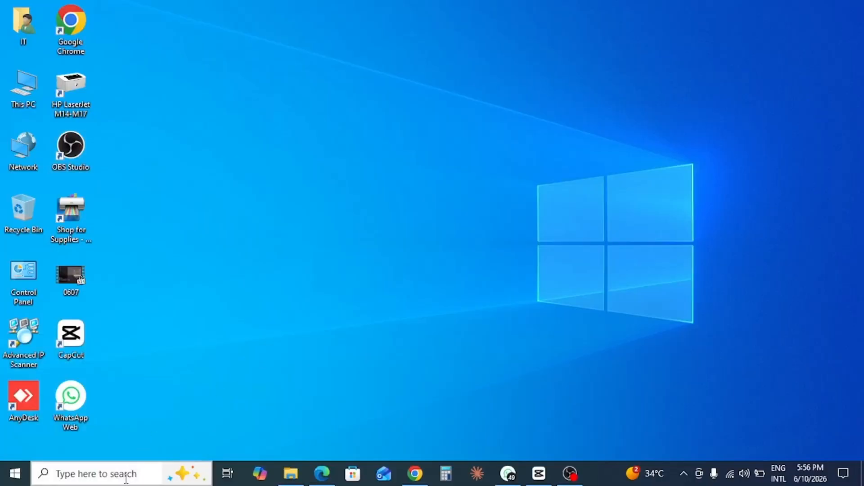
In an administrator Command Prompt, mark an adapter's physical address from ipconfig /all, then close it.
{"action": "left_click", "coordinate": [128, 480]}
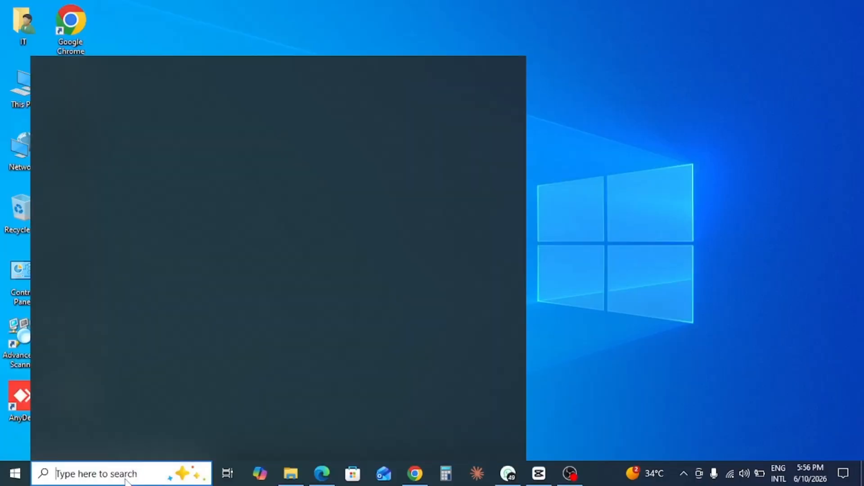
{"action": "type", "text": "com"}
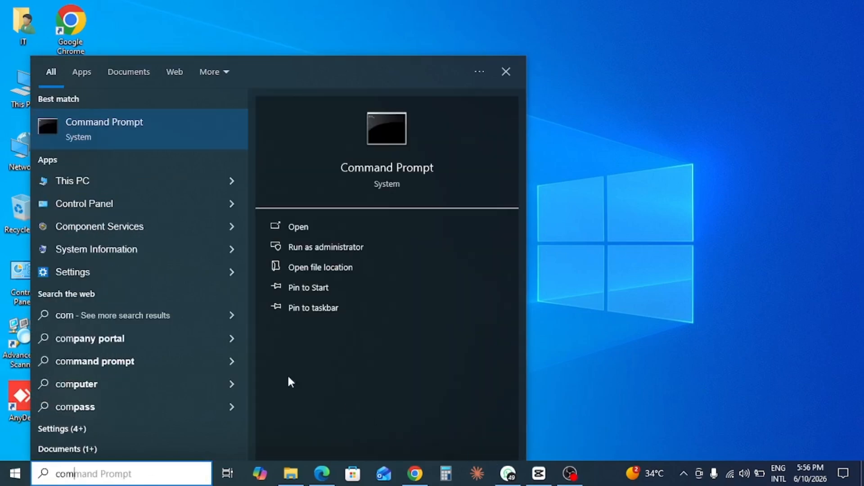
{"action": "left_click", "coordinate": [358, 252]}
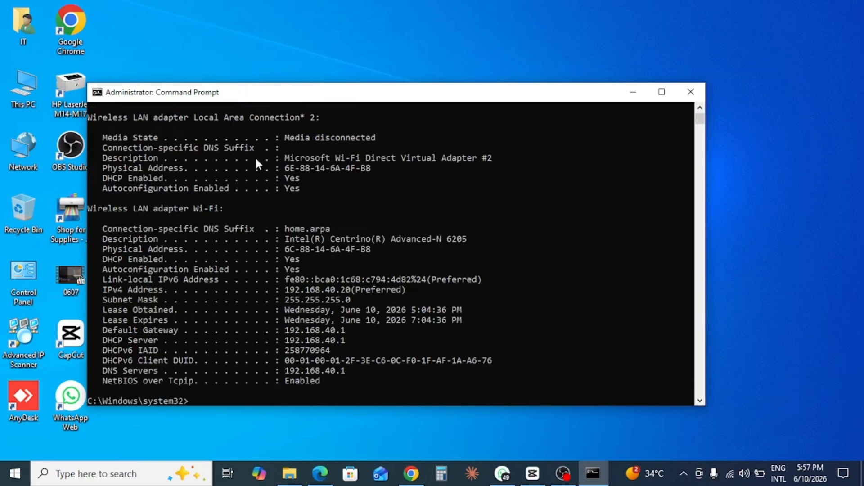
{"action": "scroll", "coordinate": [249, 287], "scroll_direction": "up", "scroll_amount": 3}
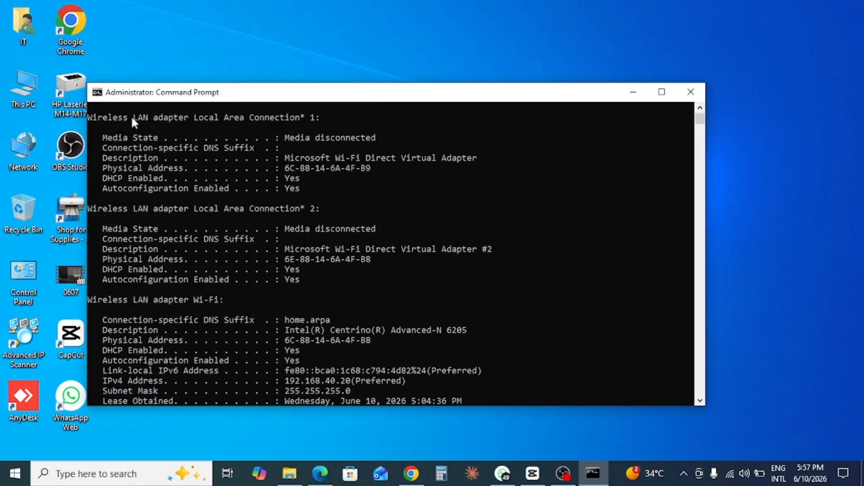
{"action": "left_click_drag", "start_coordinate": [131, 118], "coordinate": [234, 118]}
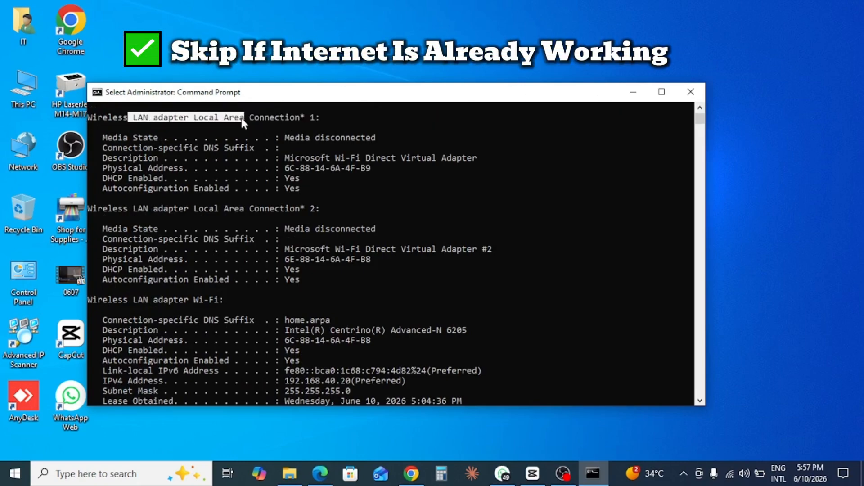
{"action": "left_click_drag", "start_coordinate": [280, 168], "coordinate": [380, 175]}
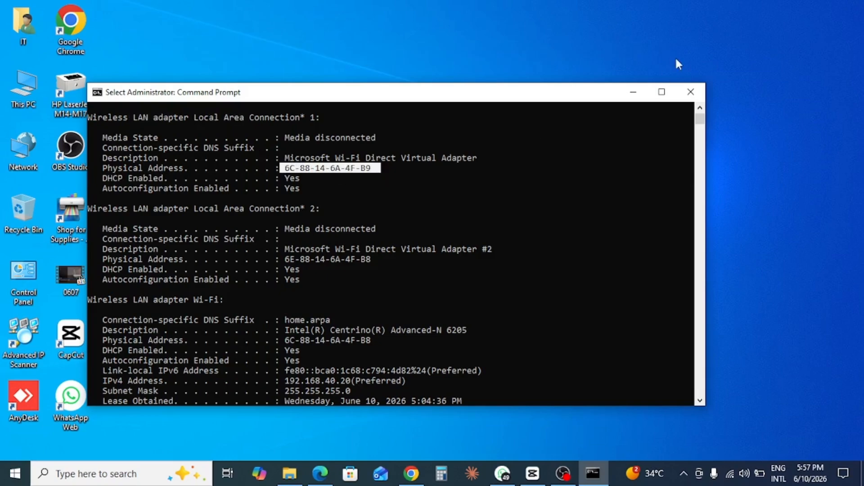
{"action": "left_click", "coordinate": [691, 94]}
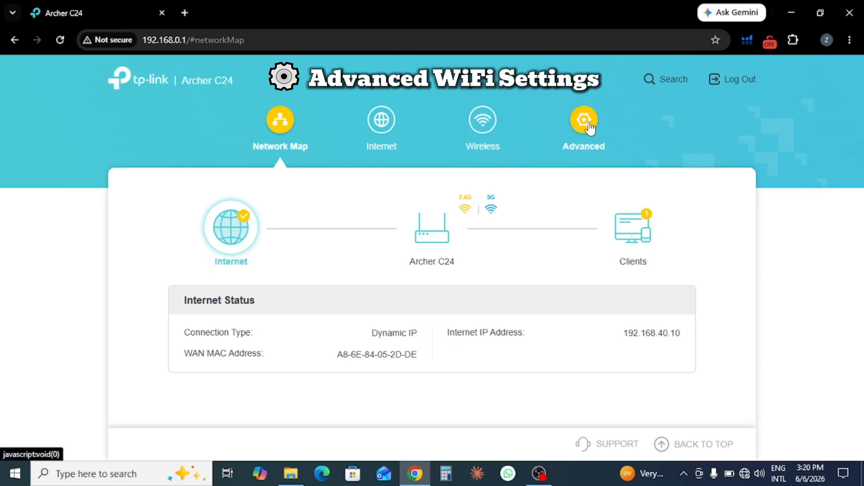
In Advanced > Wireless Settings, set the 2.4 GHz channel width to 20 MHz.
{"action": "left_click", "coordinate": [591, 128]}
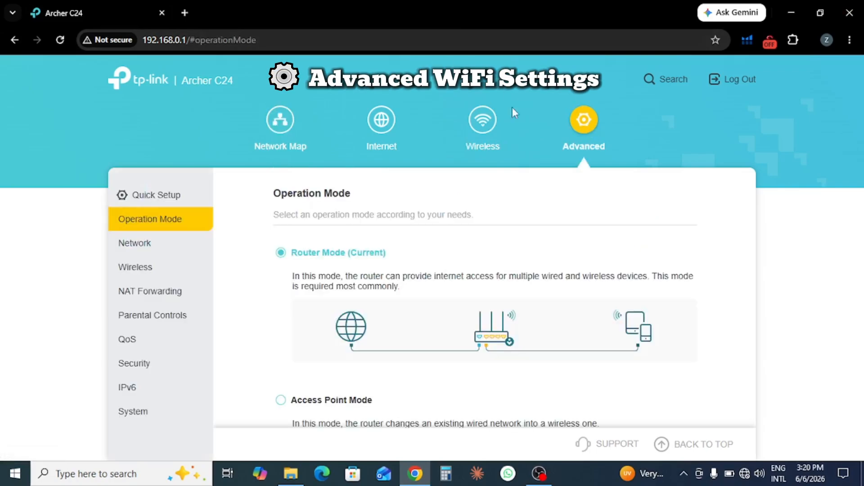
{"action": "left_click", "coordinate": [137, 268]}
{"action": "left_click", "coordinate": [163, 297]}
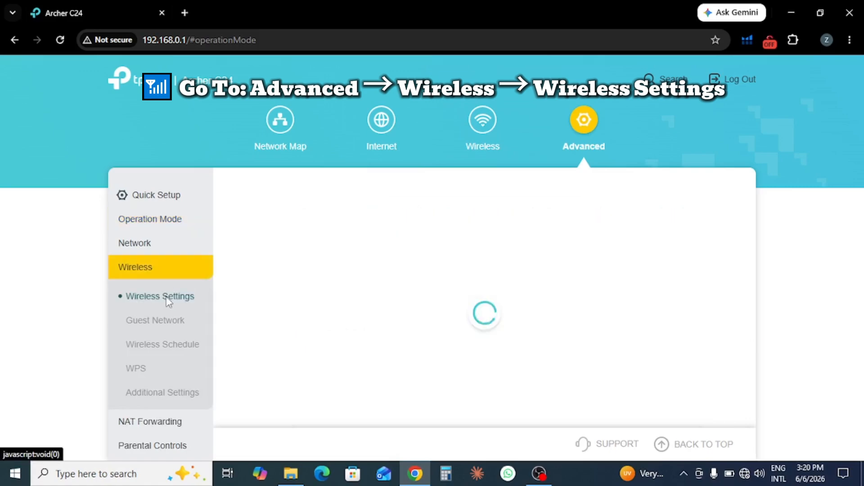
{"action": "scroll", "coordinate": [543, 182], "scroll_direction": "down", "scroll_amount": 2}
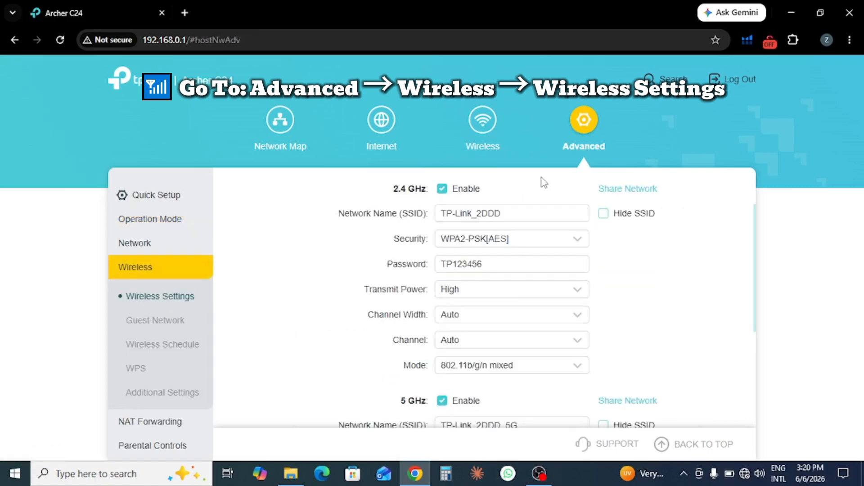
{"action": "left_click", "coordinate": [575, 314]}
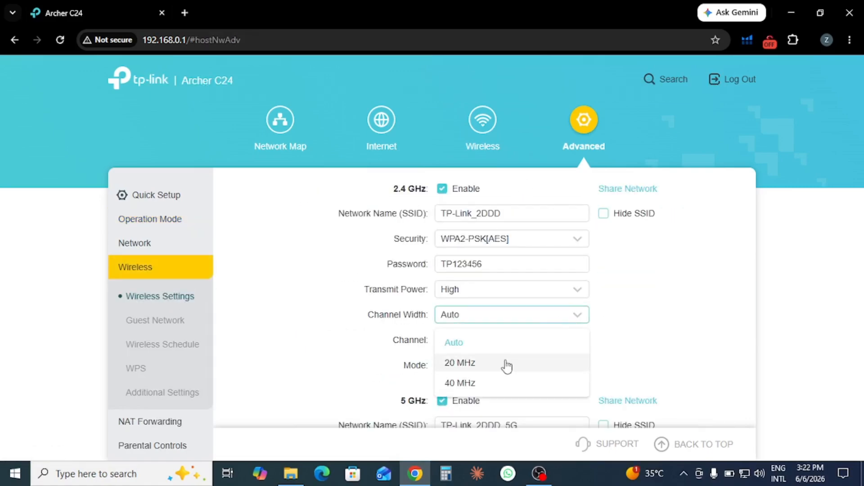
{"action": "left_click", "coordinate": [506, 363]}
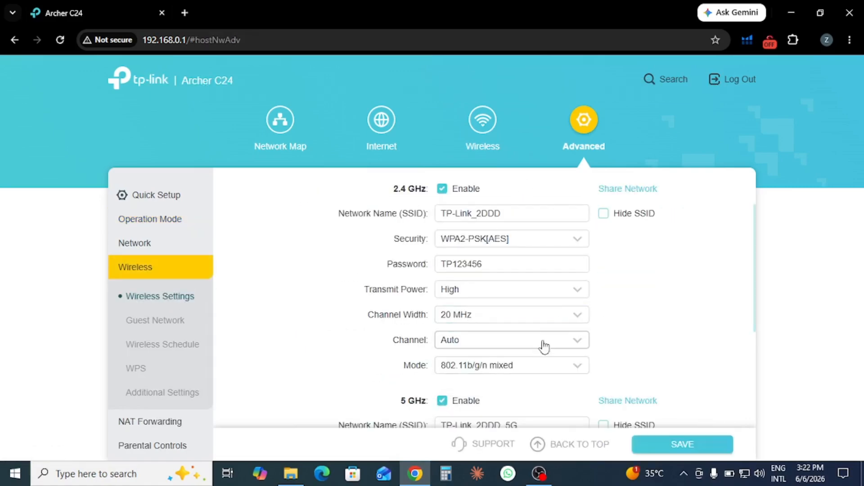
Set the 5 GHz channel width to 80 MHz.
{"action": "scroll", "coordinate": [607, 340], "scroll_direction": "down", "scroll_amount": 3}
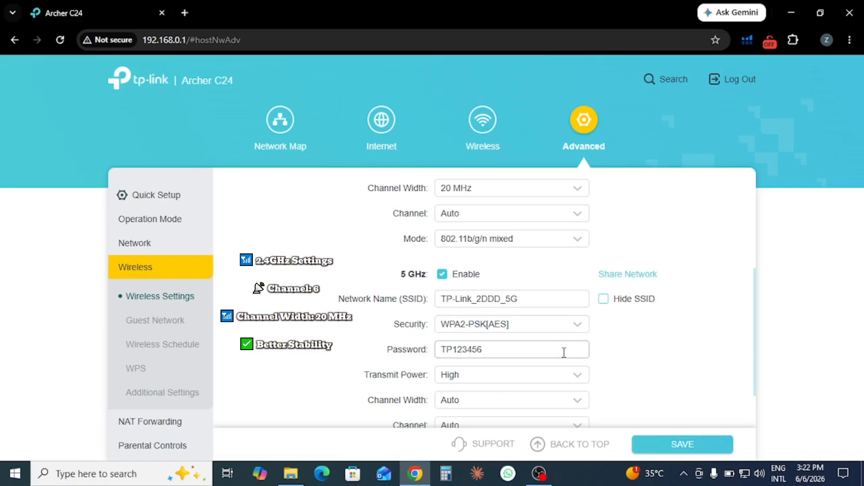
{"action": "scroll", "coordinate": [607, 341], "scroll_direction": "down", "scroll_amount": 2}
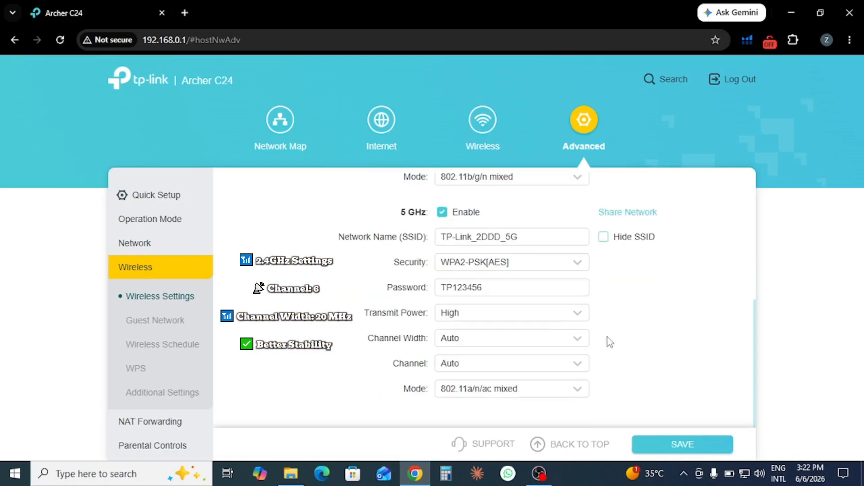
{"action": "left_click", "coordinate": [589, 343]}
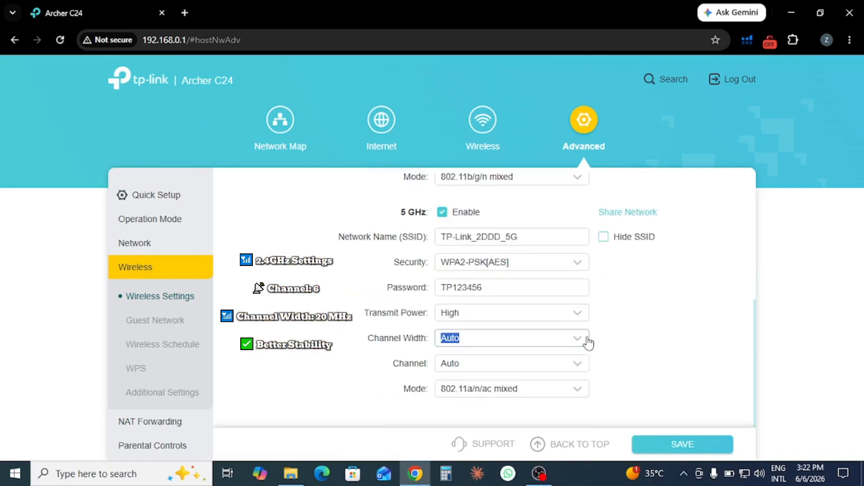
{"action": "left_click", "coordinate": [577, 342]}
{"action": "left_click", "coordinate": [507, 408]}
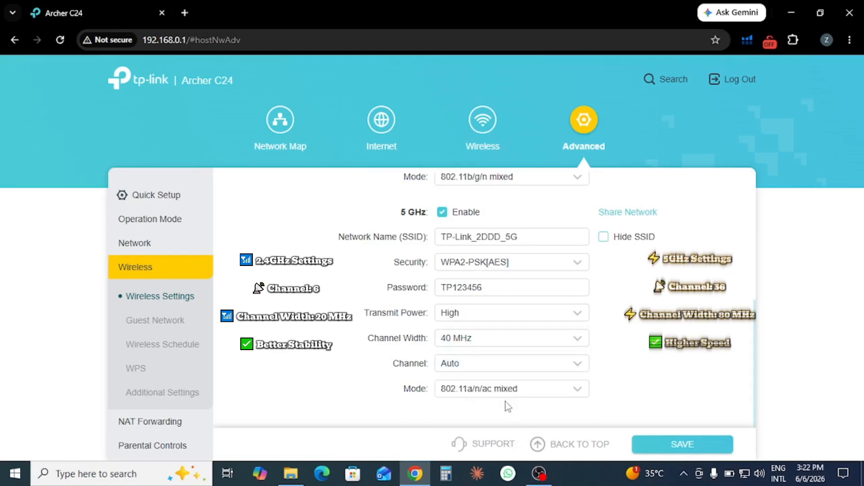
{"action": "left_click", "coordinate": [569, 346]}
{"action": "left_click", "coordinate": [489, 428]}
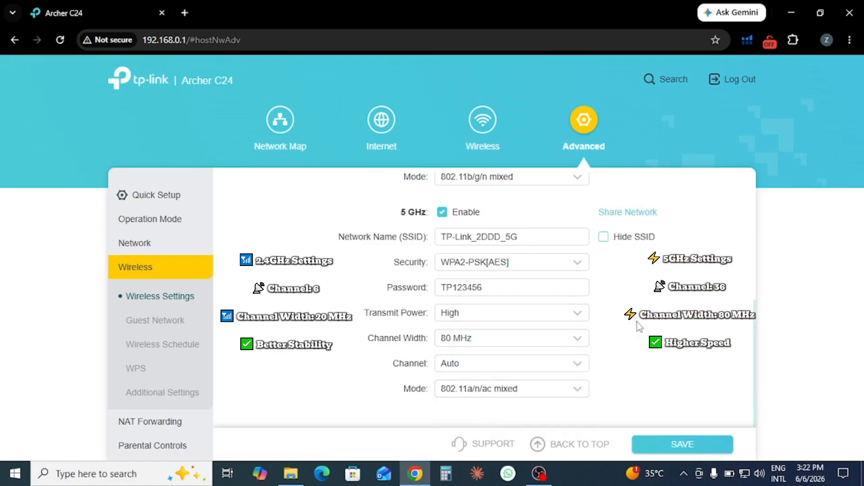
Set the 2.4 GHz channel to 6.
{"action": "scroll", "coordinate": [536, 245], "scroll_direction": "up", "scroll_amount": 3}
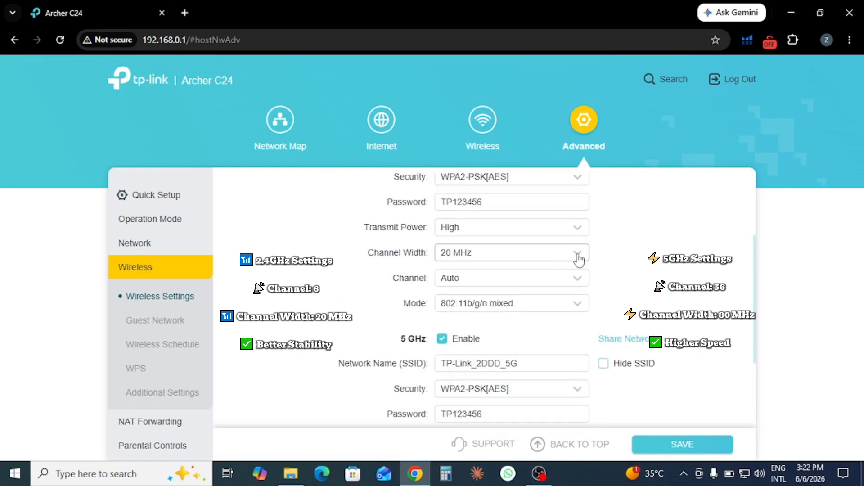
{"action": "left_click", "coordinate": [583, 284]}
{"action": "left_click", "coordinate": [583, 283]}
{"action": "left_click", "coordinate": [583, 284]}
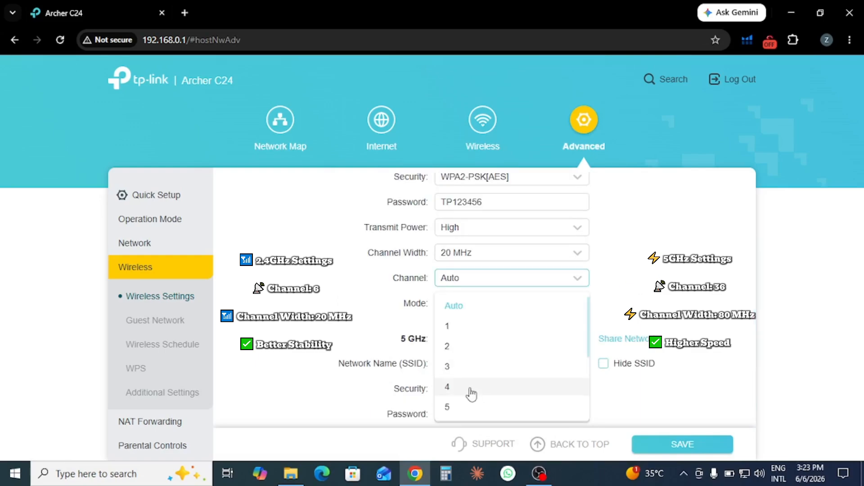
{"action": "scroll", "coordinate": [472, 394], "scroll_direction": "down", "scroll_amount": 1}
{"action": "scroll", "coordinate": [470, 387], "scroll_direction": "down", "scroll_amount": 1}
{"action": "left_click", "coordinate": [463, 311]}
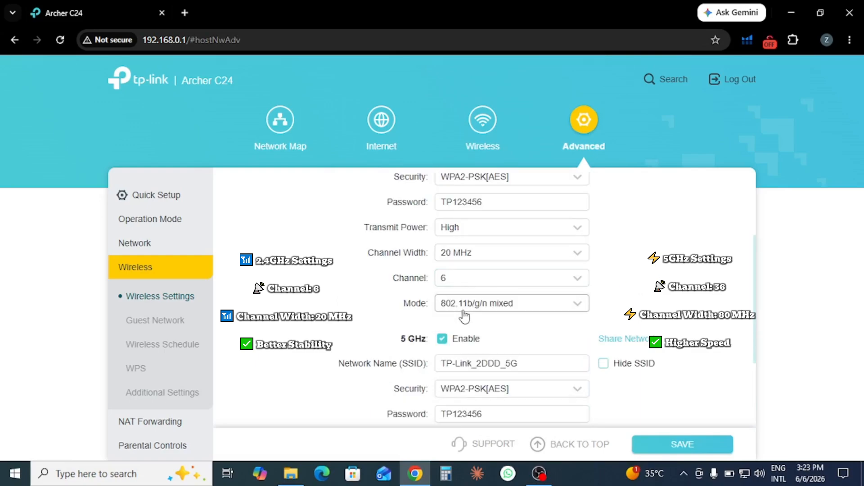
Set the 5 GHz channel to 36 and save the wireless settings.
{"action": "scroll", "coordinate": [578, 330], "scroll_direction": "down", "scroll_amount": 1}
{"action": "scroll", "coordinate": [568, 365], "scroll_direction": "down", "scroll_amount": 1}
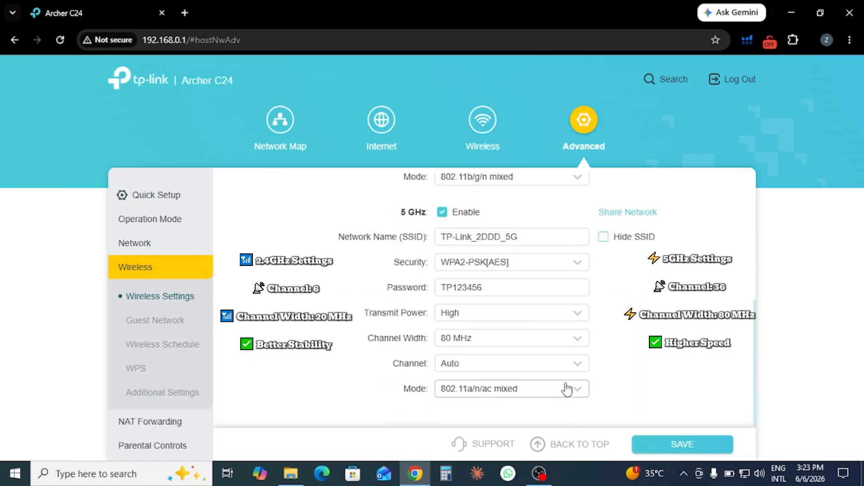
{"action": "left_click", "coordinate": [531, 374]}
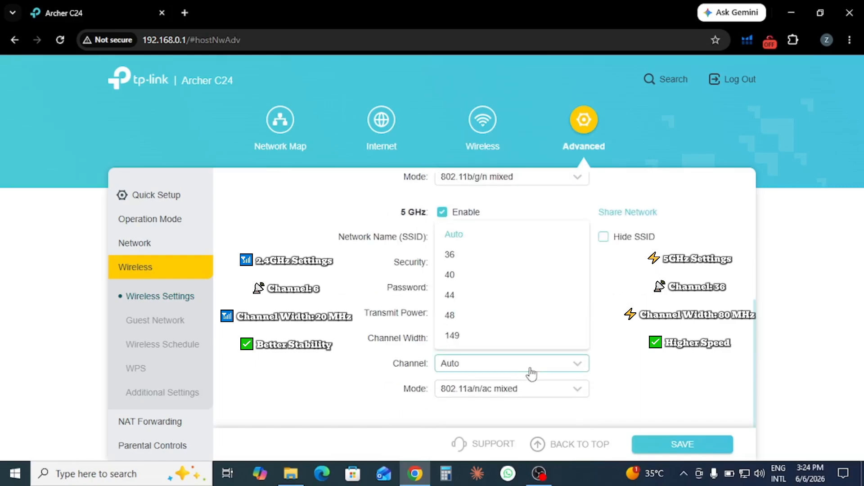
{"action": "left_click", "coordinate": [508, 258]}
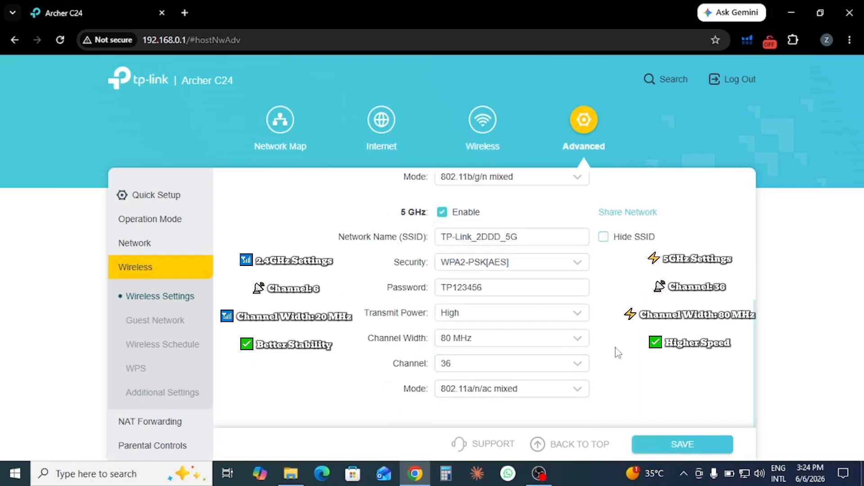
{"action": "left_click", "coordinate": [680, 447]}
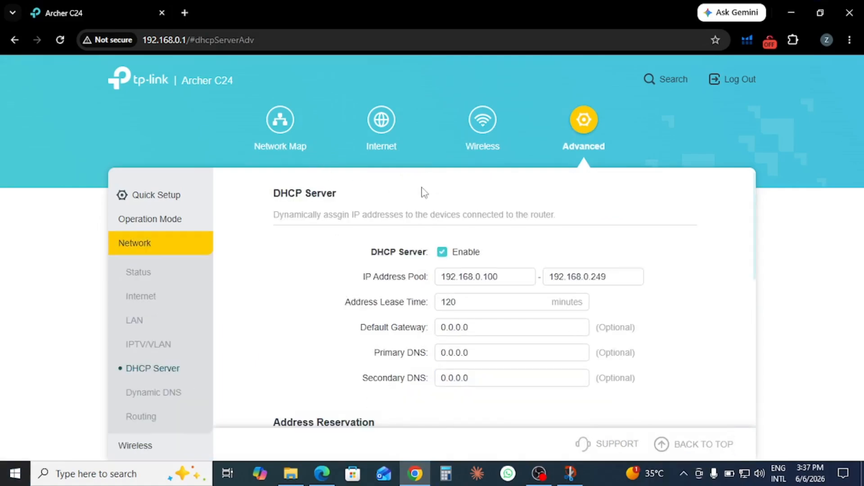
Save DHCP Server DNS with 1.1.1.1 as primary and 8.8.8.8 as secondary.
{"action": "scroll", "coordinate": [423, 193], "scroll_direction": "down", "scroll_amount": 1}
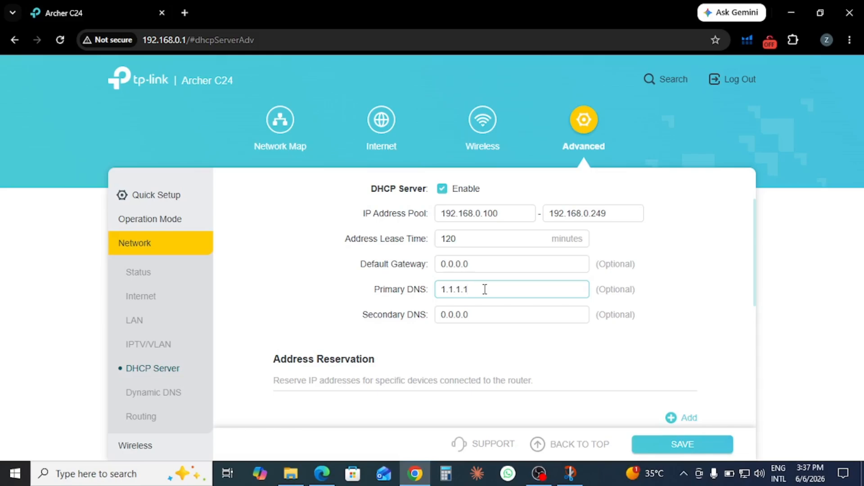
{"action": "key", "text": "Tab"}
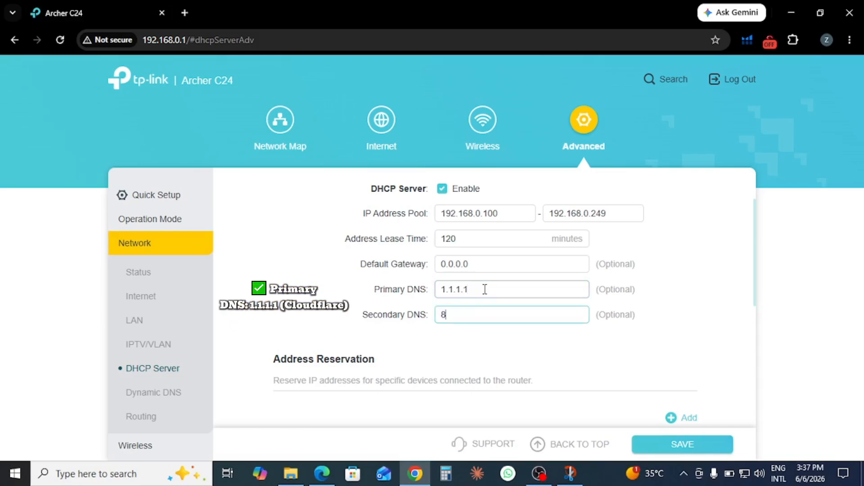
{"action": "type", "text": "8.8.8."}
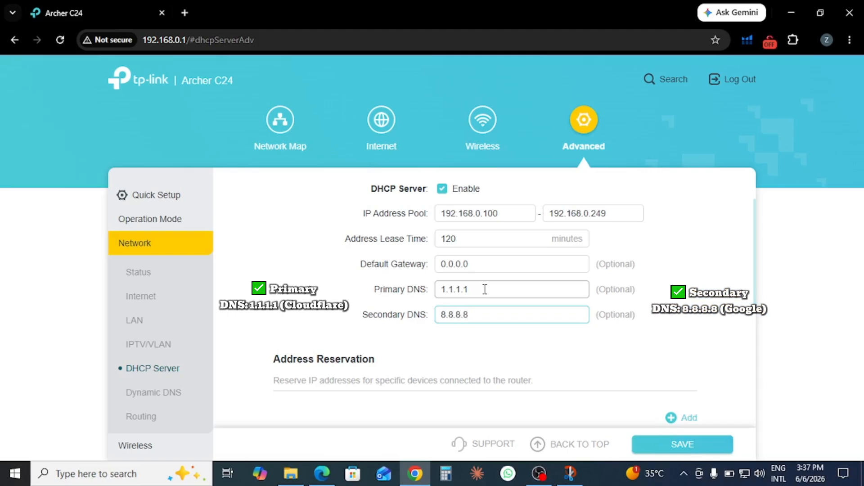
{"action": "type", "text": "8"}
{"action": "left_click", "coordinate": [687, 445]}
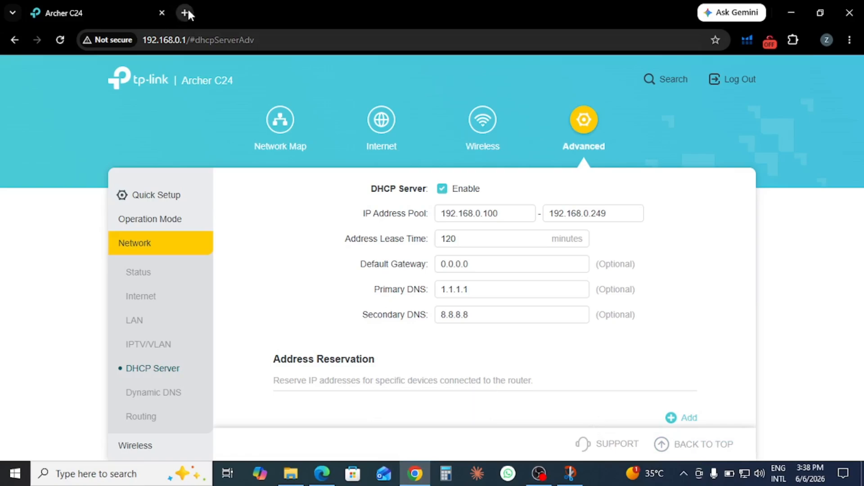
Look over the DHCP client list and log out of the router admin pages.
{"action": "scroll", "coordinate": [684, 300], "scroll_direction": "down", "scroll_amount": 6}
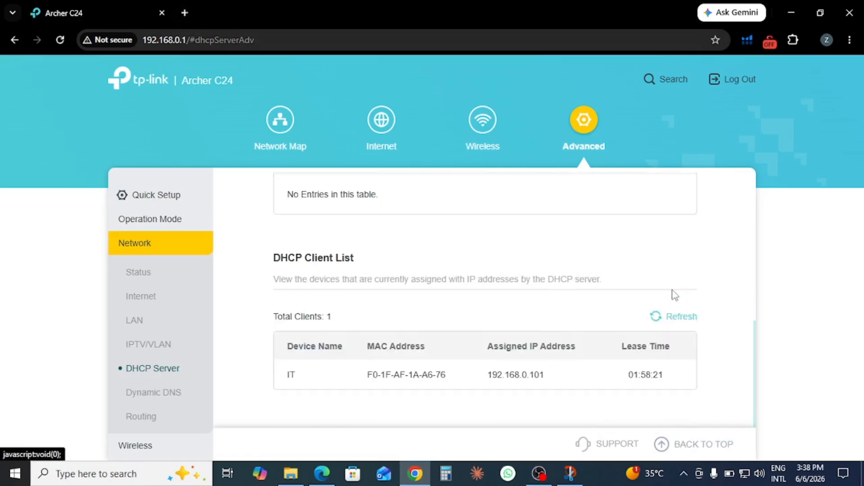
{"action": "scroll", "coordinate": [702, 185], "scroll_direction": "up", "scroll_amount": 3}
{"action": "left_click", "coordinate": [728, 82]}
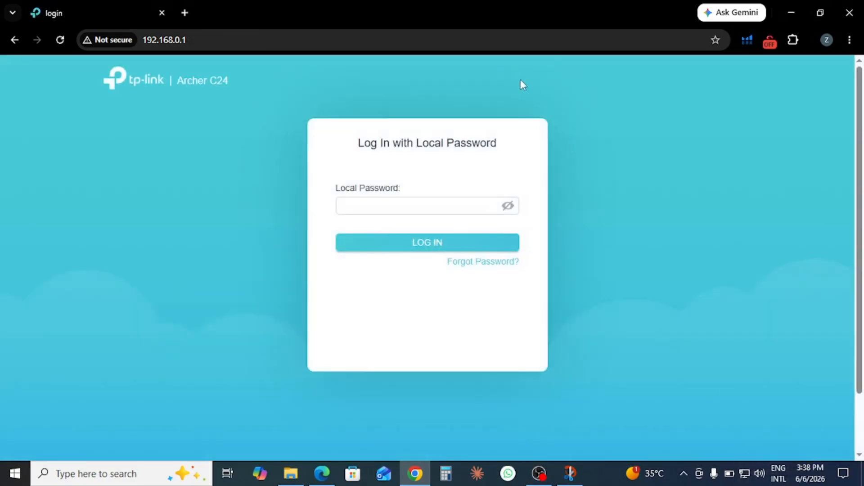
Run a Speedtest by Ookla in a new tab, getting 41.40 Mbps down, 38.09 Mbps up.
{"action": "left_click", "coordinate": [185, 13]}
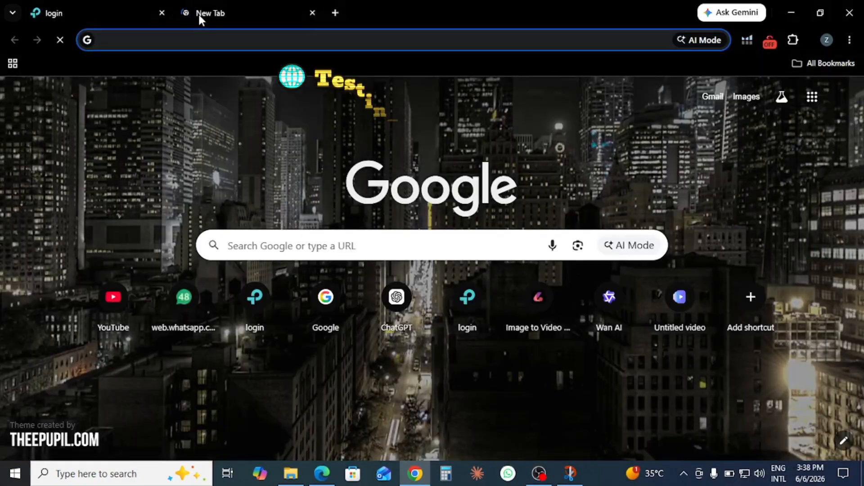
{"action": "type", "text": "speed"}
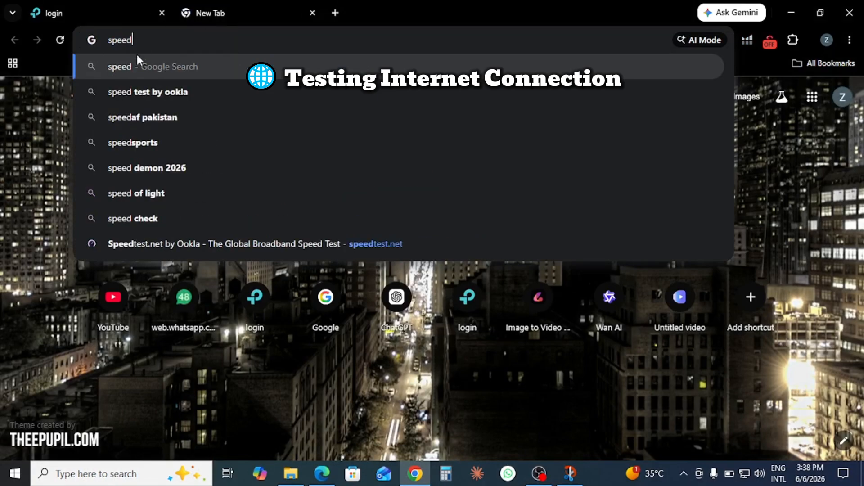
{"action": "left_click", "coordinate": [139, 92]}
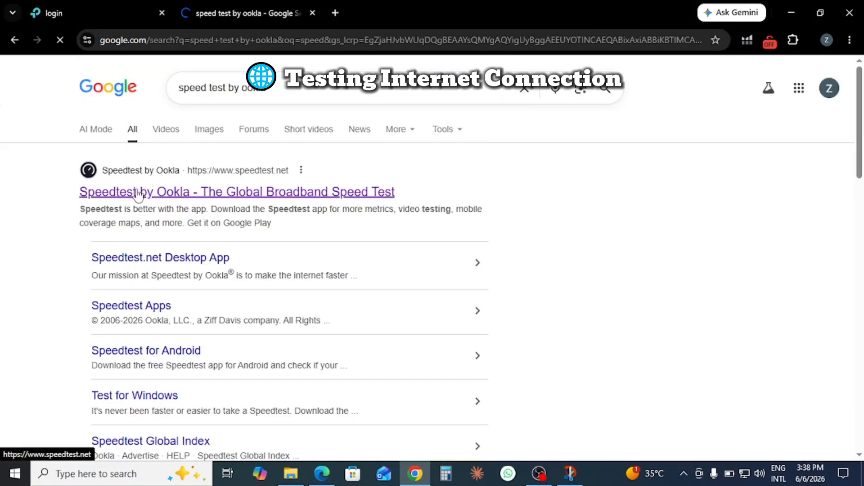
{"action": "left_click", "coordinate": [138, 193]}
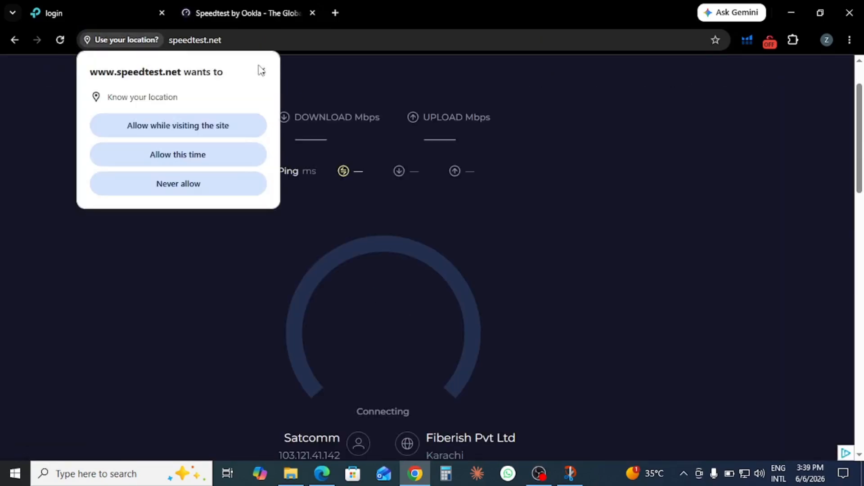
{"action": "left_click", "coordinate": [261, 70]}
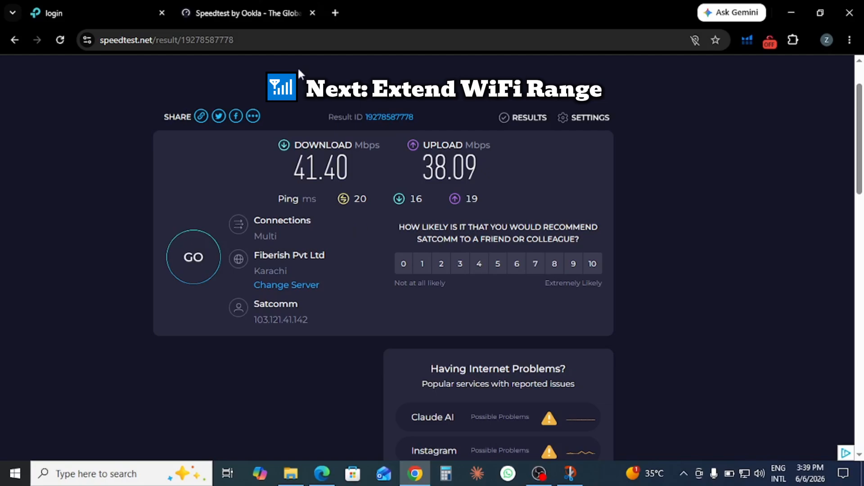
Open YouTube's home feed in another tab and scroll it to confirm browsing works.
{"action": "left_click", "coordinate": [336, 13]}
{"action": "left_click", "coordinate": [125, 273]}
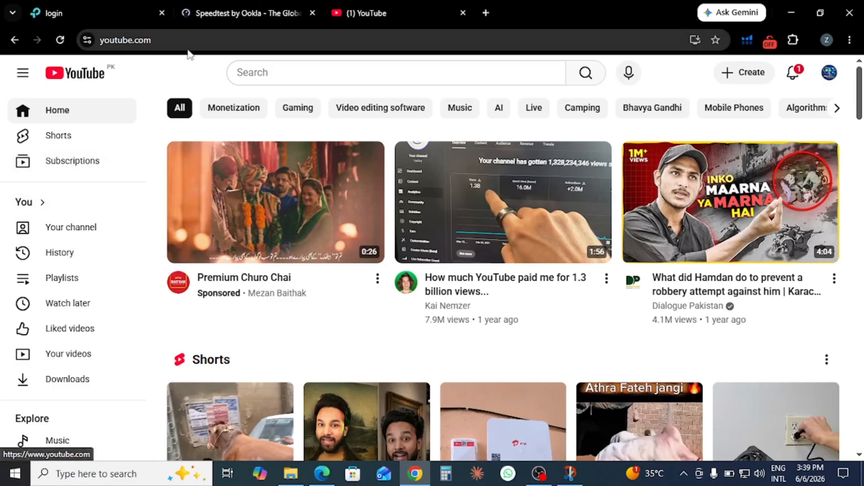
{"action": "scroll", "coordinate": [367, 232], "scroll_direction": "down", "scroll_amount": 3}
{"action": "scroll", "coordinate": [366, 232], "scroll_direction": "down", "scroll_amount": 9}
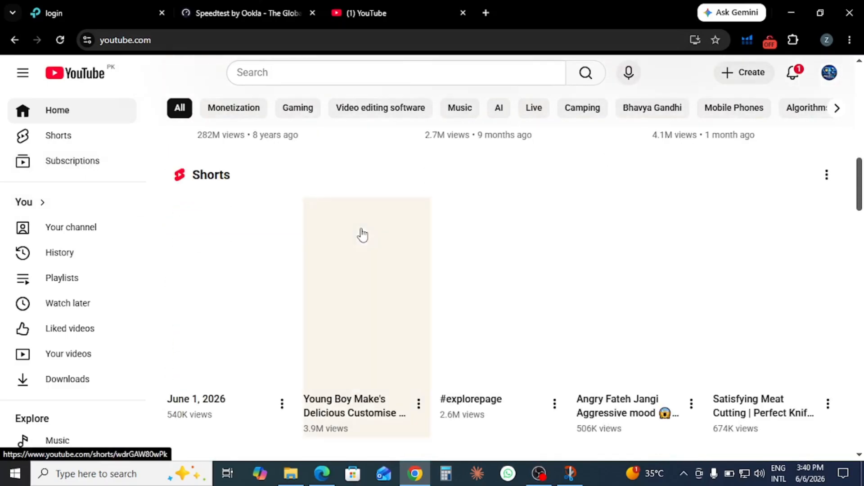